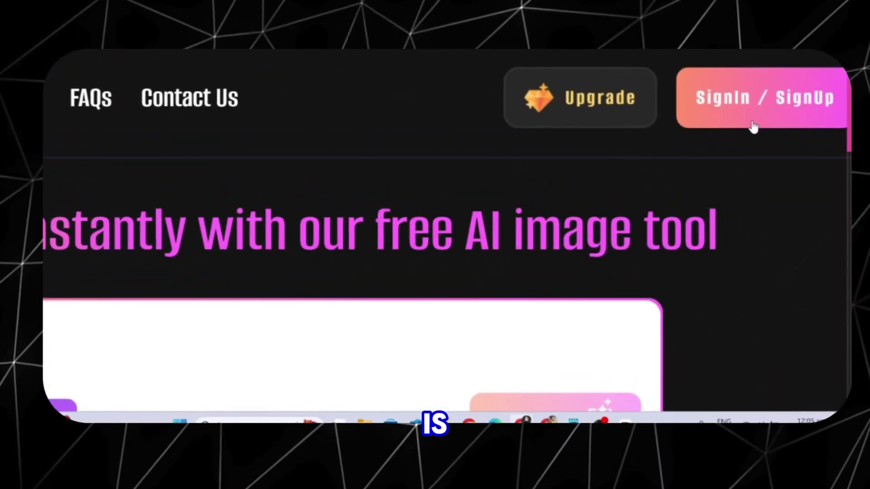
Sign in, then browse the newest creations in the community image gallery
{"action": "left_click", "coordinate": [745, 113]}
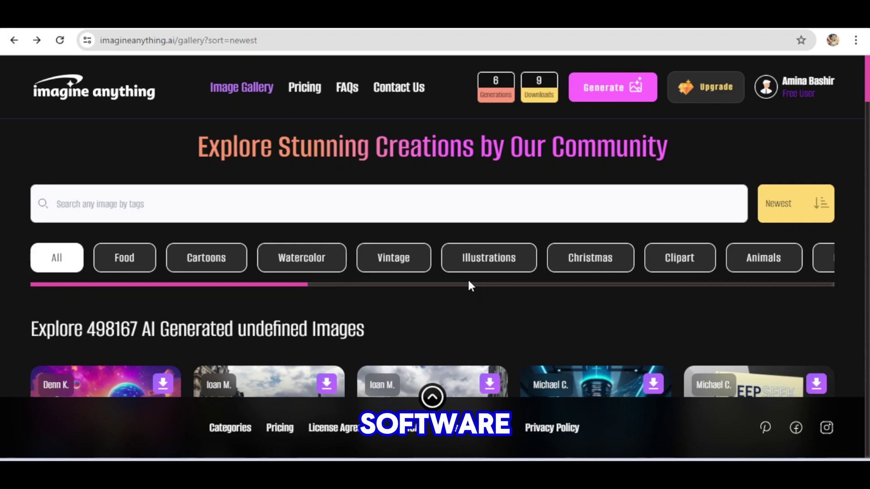
{"action": "scroll", "coordinate": [455, 308], "scroll_direction": "down", "scroll_amount": 1}
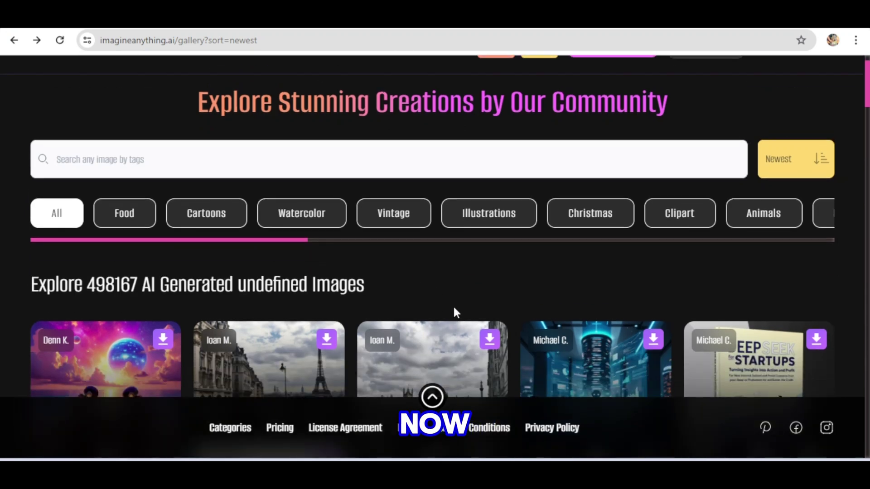
{"action": "scroll", "coordinate": [454, 308], "scroll_direction": "down", "scroll_amount": 2}
{"action": "scroll", "coordinate": [454, 308], "scroll_direction": "down", "scroll_amount": 2}
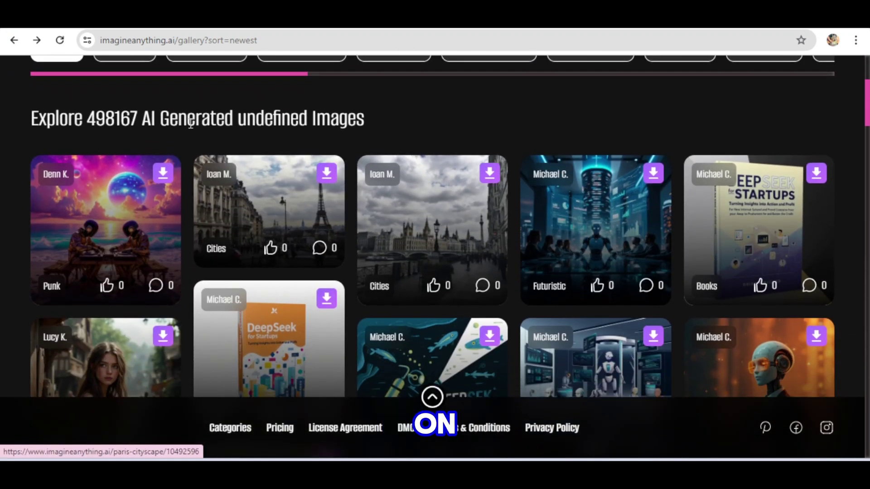
{"action": "scroll", "coordinate": [466, 219], "scroll_direction": "down", "scroll_amount": 1}
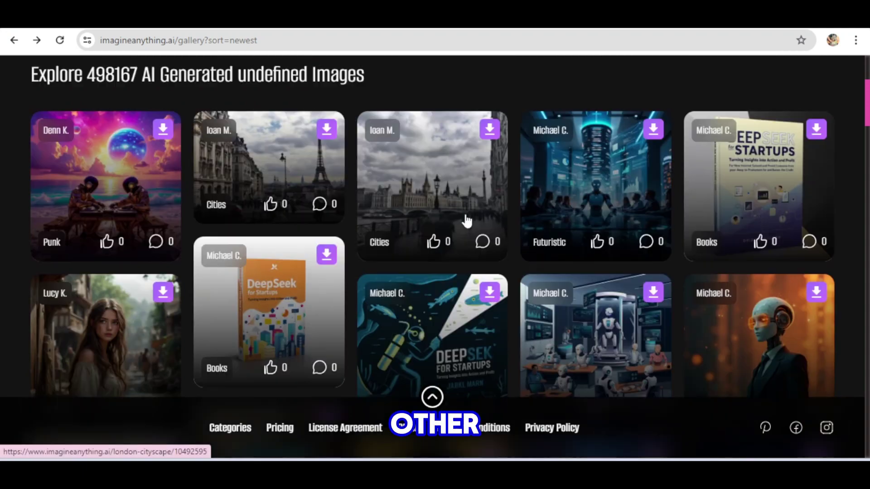
{"action": "scroll", "coordinate": [453, 272], "scroll_direction": "down", "scroll_amount": 1}
{"action": "scroll", "coordinate": [443, 297], "scroll_direction": "down", "scroll_amount": 1}
{"action": "scroll", "coordinate": [443, 295], "scroll_direction": "down", "scroll_amount": 2}
{"action": "scroll", "coordinate": [444, 295], "scroll_direction": "down", "scroll_amount": 2}
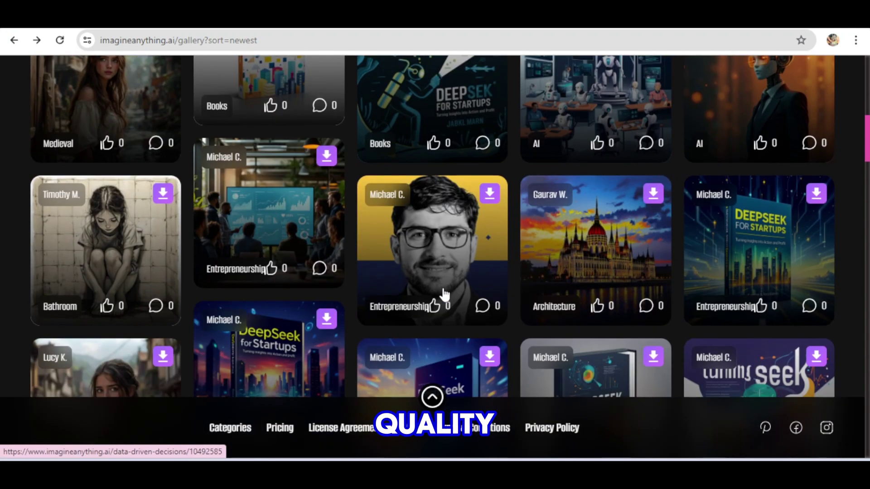
{"action": "scroll", "coordinate": [515, 324], "scroll_direction": "down", "scroll_amount": 4}
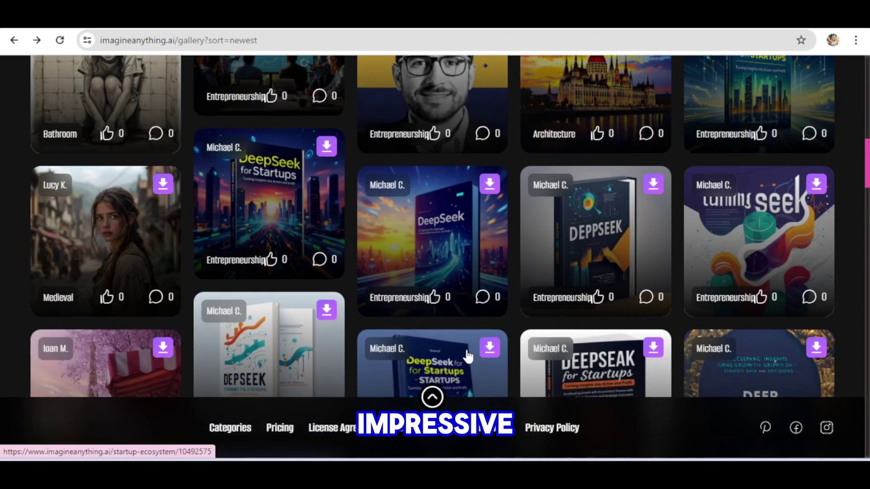
{"action": "scroll", "coordinate": [465, 355], "scroll_direction": "down", "scroll_amount": 1}
{"action": "scroll", "coordinate": [366, 295], "scroll_direction": "up", "scroll_amount": 5}
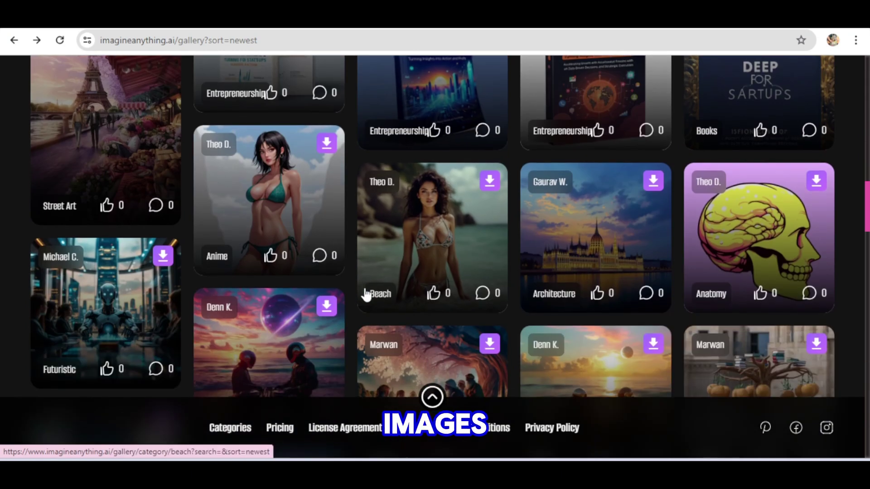
Open the medieval village peasant girl image's details and download it
{"action": "left_click", "coordinate": [588, 301]}
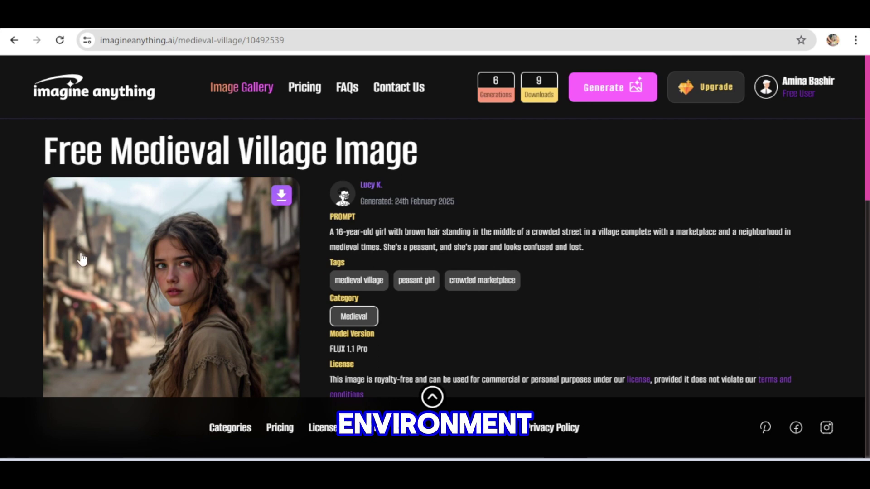
{"action": "scroll", "coordinate": [87, 312], "scroll_direction": "down", "scroll_amount": 1}
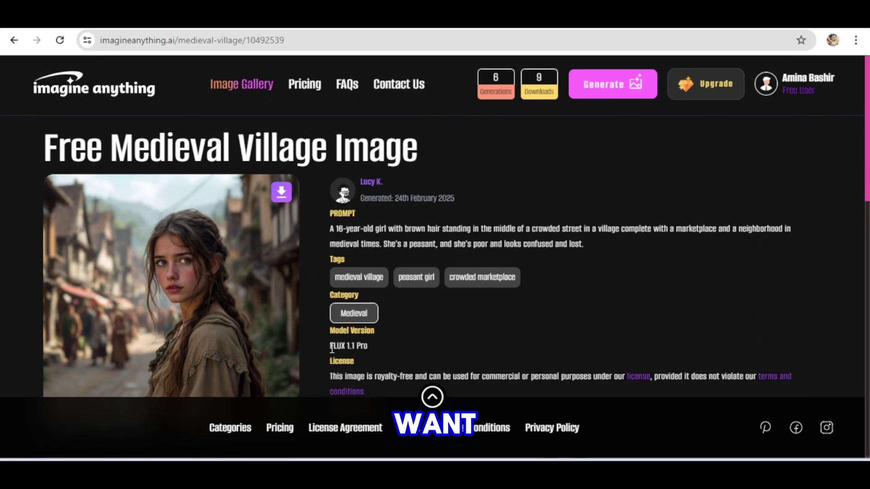
{"action": "scroll", "coordinate": [395, 383], "scroll_direction": "up", "scroll_amount": 1}
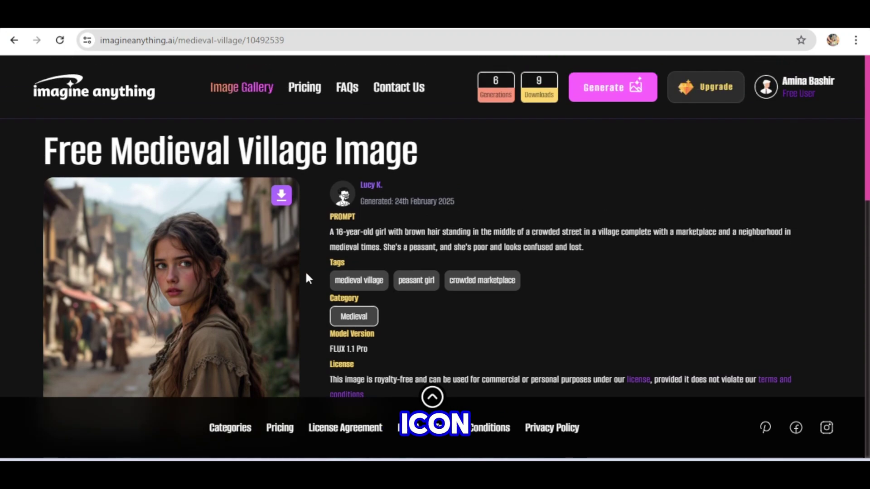
{"action": "left_click", "coordinate": [281, 198]}
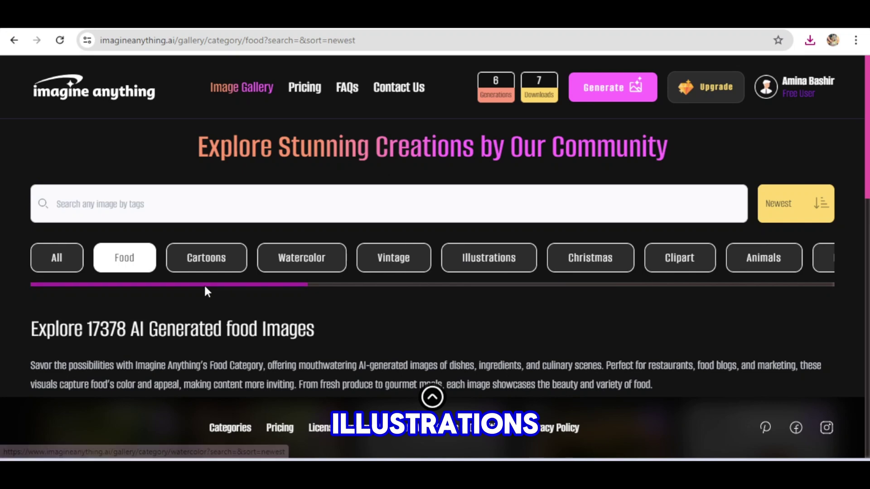
Search the Food gallery using the 'ai cartoon' tag suggestion
{"action": "left_click", "coordinate": [90, 199]}
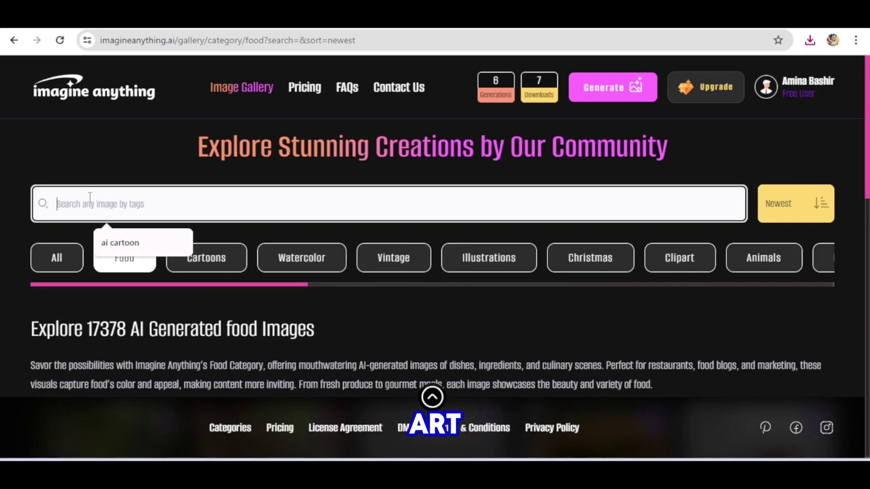
{"action": "left_click", "coordinate": [117, 235]}
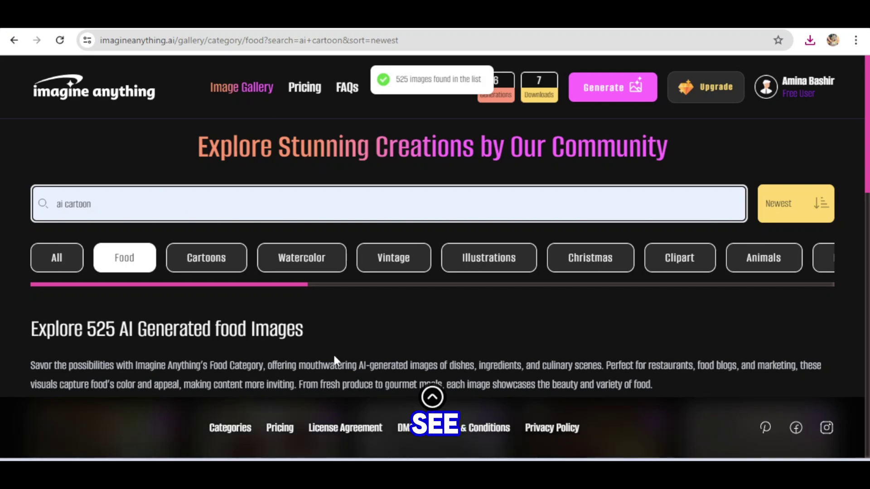
{"action": "scroll", "coordinate": [332, 356], "scroll_direction": "down", "scroll_amount": 5}
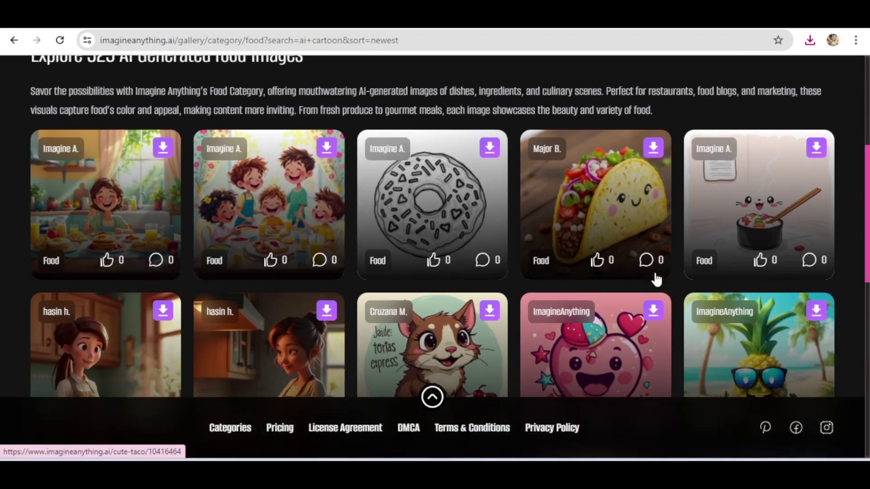
{"action": "scroll", "coordinate": [413, 334], "scroll_direction": "down", "scroll_amount": 1}
{"action": "scroll", "coordinate": [395, 332], "scroll_direction": "down", "scroll_amount": 3}
{"action": "scroll", "coordinate": [395, 333], "scroll_direction": "down", "scroll_amount": 2}
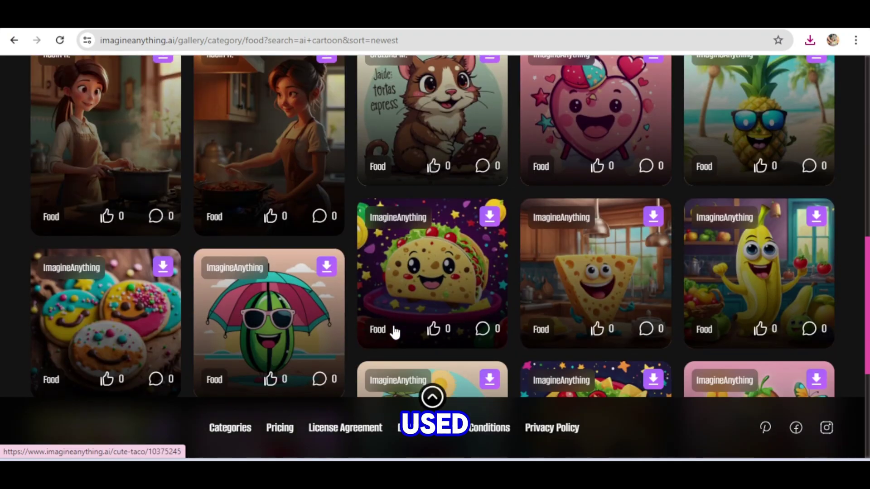
Scroll through the 525 ai cartoon food results
{"action": "scroll", "coordinate": [362, 336], "scroll_direction": "down", "scroll_amount": 5}
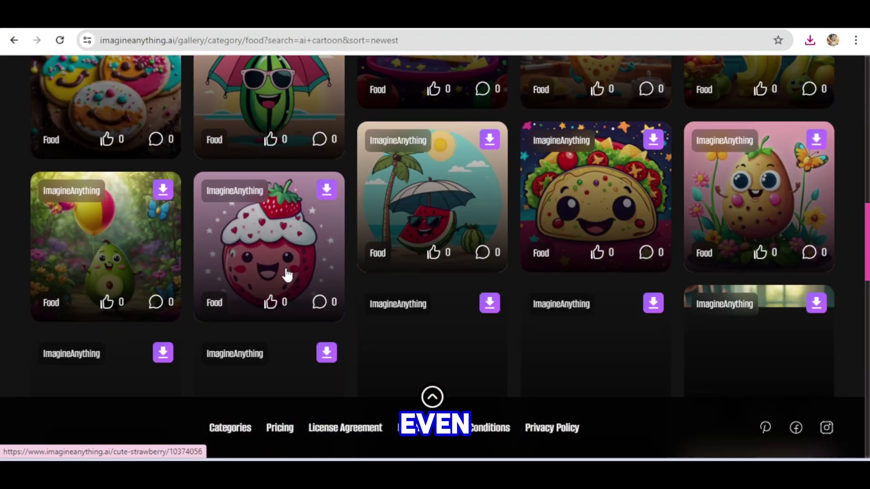
{"action": "scroll", "coordinate": [288, 272], "scroll_direction": "up", "scroll_amount": 2}
{"action": "scroll", "coordinate": [291, 266], "scroll_direction": "up", "scroll_amount": 3}
{"action": "scroll", "coordinate": [290, 262], "scroll_direction": "down", "scroll_amount": 5}
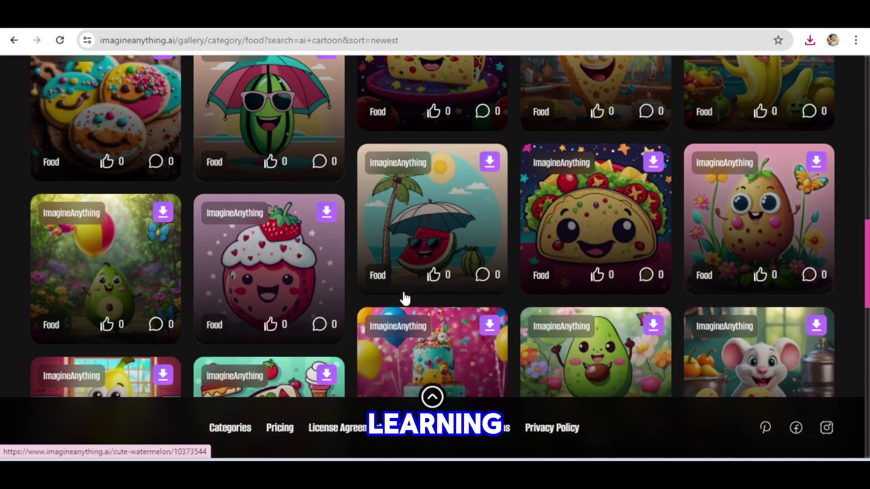
{"action": "scroll", "coordinate": [399, 294], "scroll_direction": "down", "scroll_amount": 4}
{"action": "scroll", "coordinate": [398, 332], "scroll_direction": "down", "scroll_amount": 3}
{"action": "scroll", "coordinate": [399, 333], "scroll_direction": "down", "scroll_amount": 3}
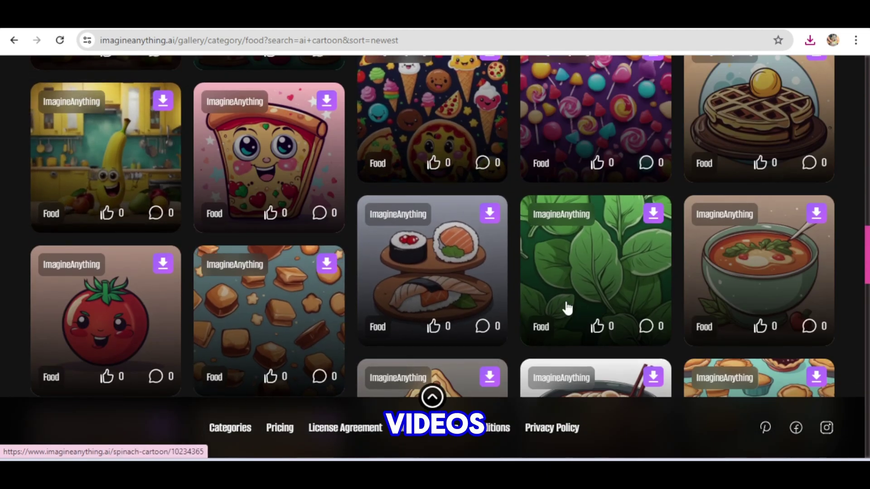
{"action": "scroll", "coordinate": [565, 305], "scroll_direction": "down", "scroll_amount": 1}
{"action": "scroll", "coordinate": [565, 305], "scroll_direction": "up", "scroll_amount": 2}
{"action": "scroll", "coordinate": [460, 351], "scroll_direction": "down", "scroll_amount": 5}
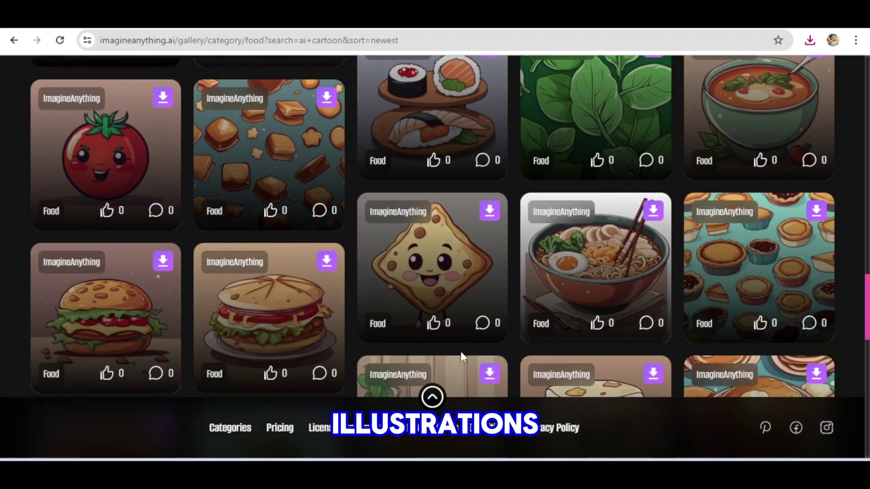
Switch to the Illustrations category and scroll through its images
{"action": "left_click", "coordinate": [487, 260]}
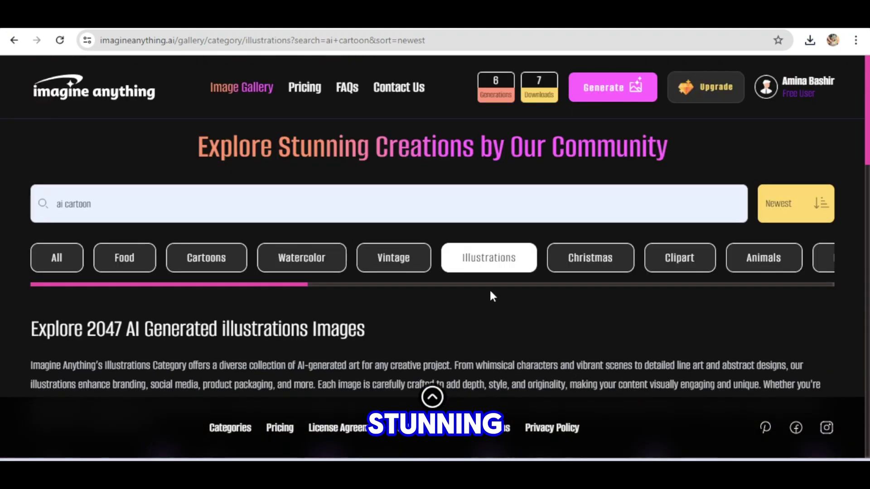
{"action": "scroll", "coordinate": [489, 336], "scroll_direction": "down", "scroll_amount": 4}
{"action": "scroll", "coordinate": [491, 345], "scroll_direction": "down", "scroll_amount": 2}
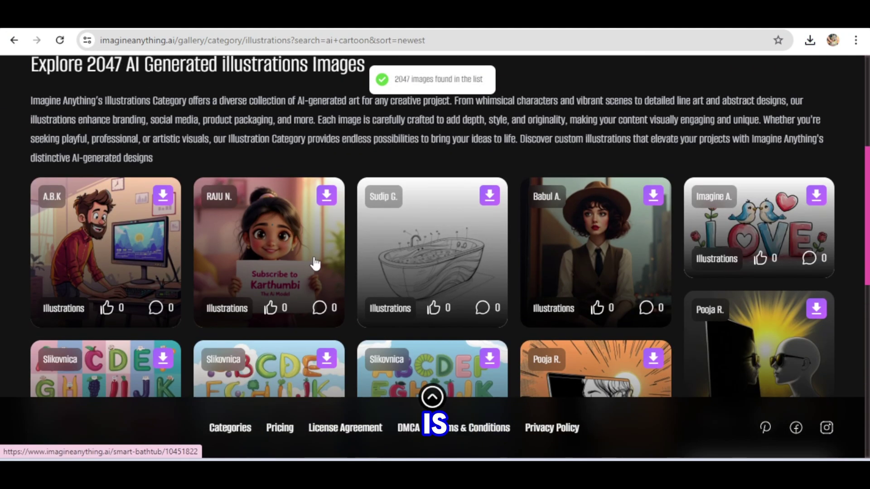
{"action": "scroll", "coordinate": [542, 326], "scroll_direction": "down", "scroll_amount": 4}
{"action": "scroll", "coordinate": [476, 327], "scroll_direction": "down", "scroll_amount": 3}
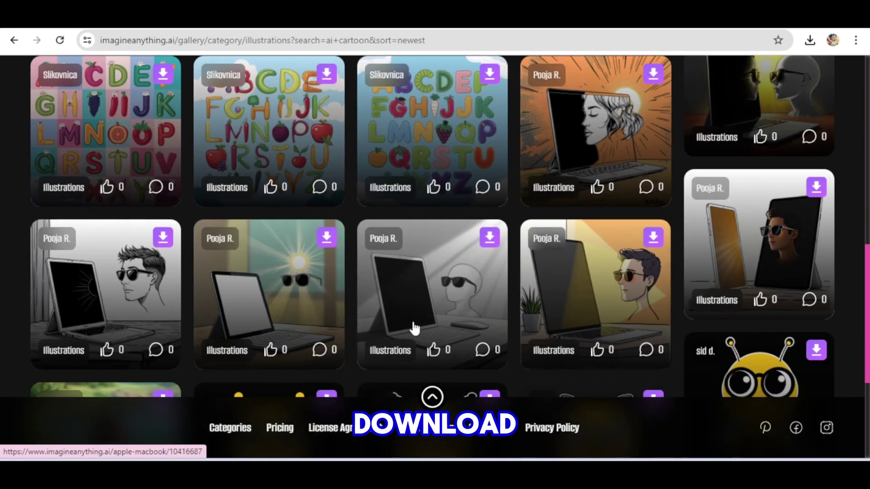
{"action": "scroll", "coordinate": [414, 328], "scroll_direction": "down", "scroll_amount": 5}
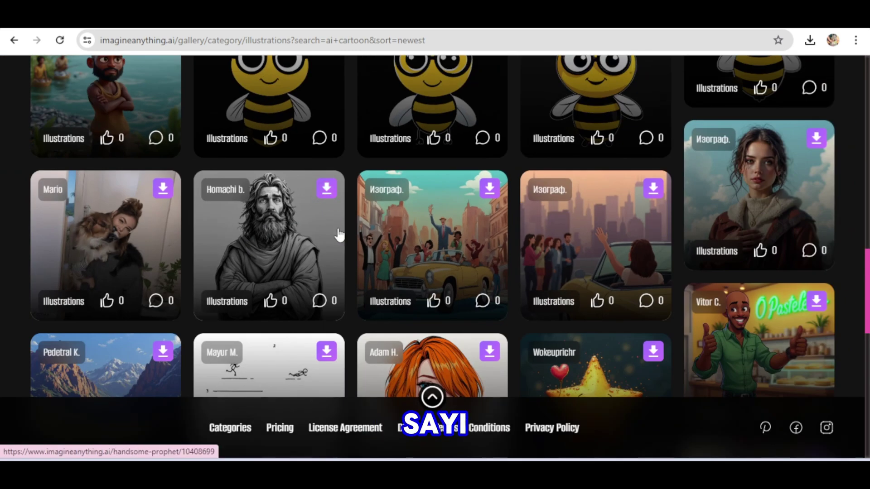
{"action": "scroll", "coordinate": [338, 235], "scroll_direction": "down", "scroll_amount": 3}
{"action": "scroll", "coordinate": [338, 233], "scroll_direction": "down", "scroll_amount": 4}
{"action": "scroll", "coordinate": [406, 258], "scroll_direction": "down", "scroll_amount": 3}
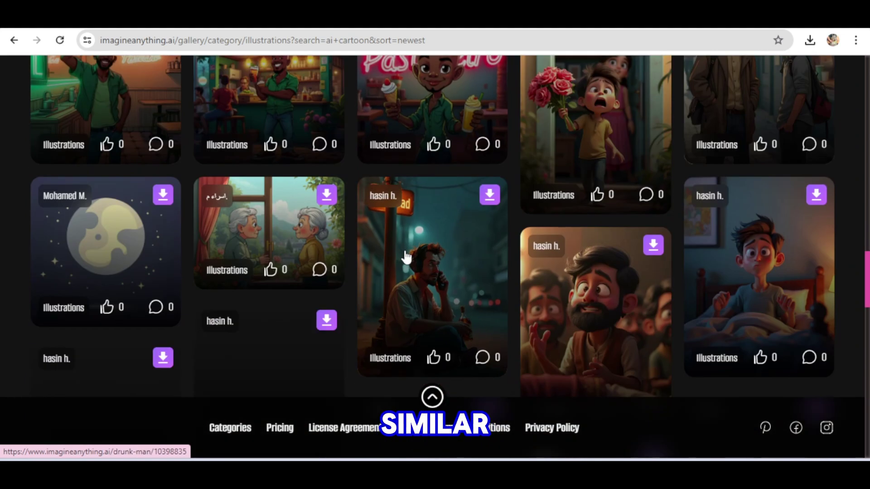
{"action": "scroll", "coordinate": [406, 255], "scroll_direction": "down", "scroll_amount": 1}
{"action": "scroll", "coordinate": [404, 255], "scroll_direction": "up", "scroll_amount": 2}
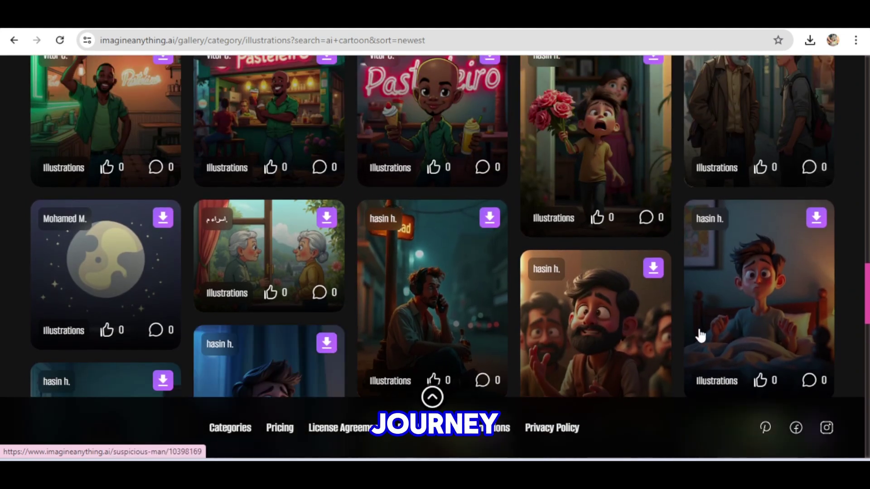
{"action": "scroll", "coordinate": [657, 326], "scroll_direction": "down", "scroll_amount": 1}
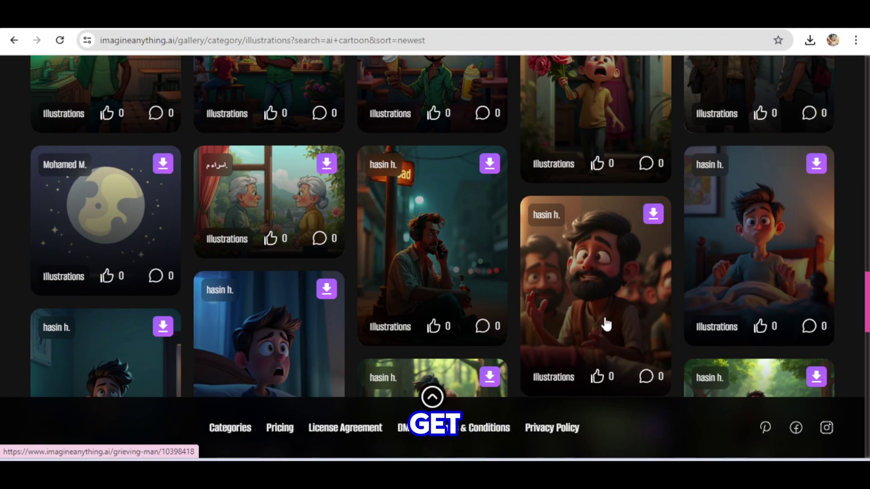
{"action": "scroll", "coordinate": [604, 321], "scroll_direction": "down", "scroll_amount": 2}
{"action": "scroll", "coordinate": [552, 316], "scroll_direction": "up", "scroll_amount": 1}
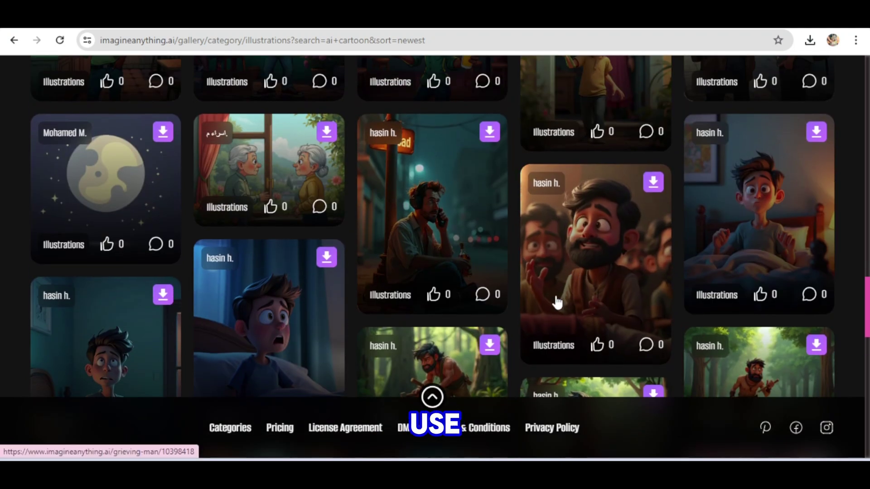
View the grieving man illustration's details, then return to the Illustrations gallery
{"action": "left_click", "coordinate": [607, 251]}
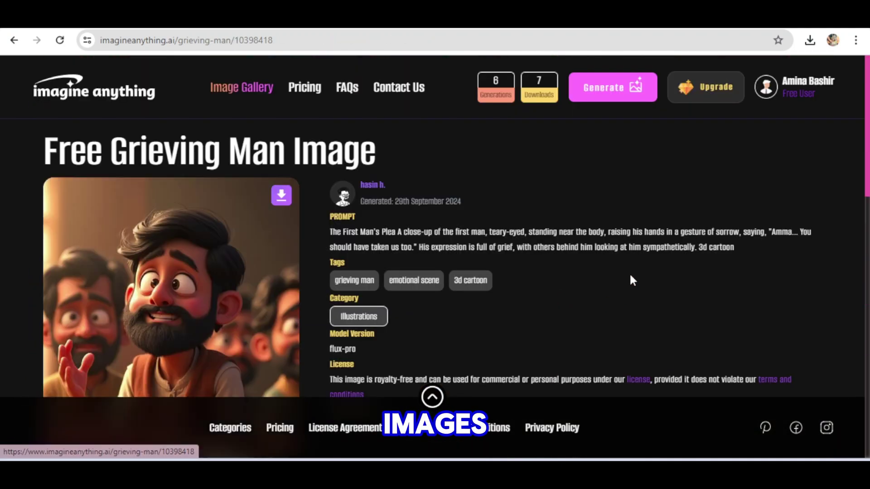
{"action": "scroll", "coordinate": [629, 273], "scroll_direction": "down", "scroll_amount": 2}
{"action": "scroll", "coordinate": [159, 245], "scroll_direction": "up", "scroll_amount": 2}
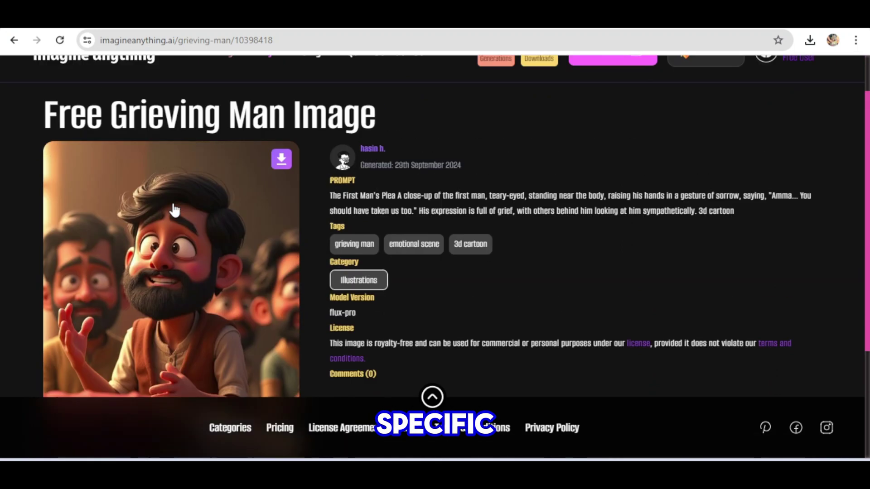
{"action": "left_click", "coordinate": [15, 47]}
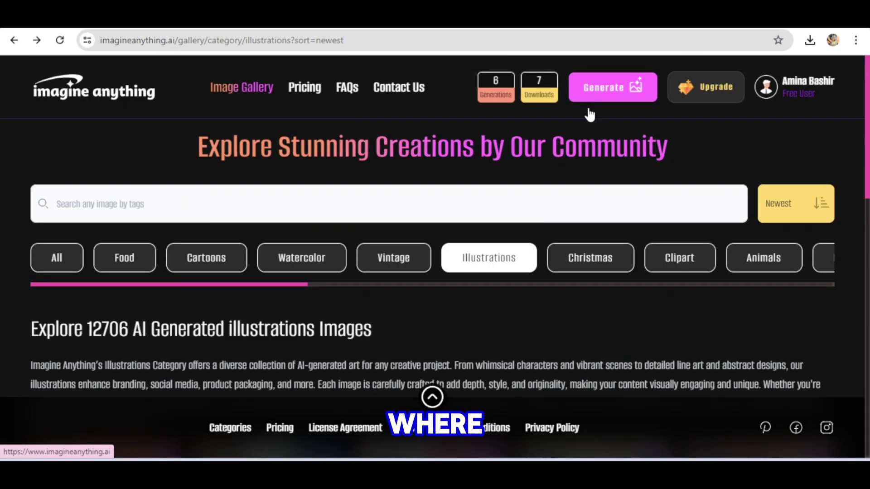
Open the image generator, view its Square, Wide and Tall shape options, then bring up the example prompts notes
{"action": "left_click", "coordinate": [602, 87]}
{"action": "left_click", "coordinate": [186, 257]}
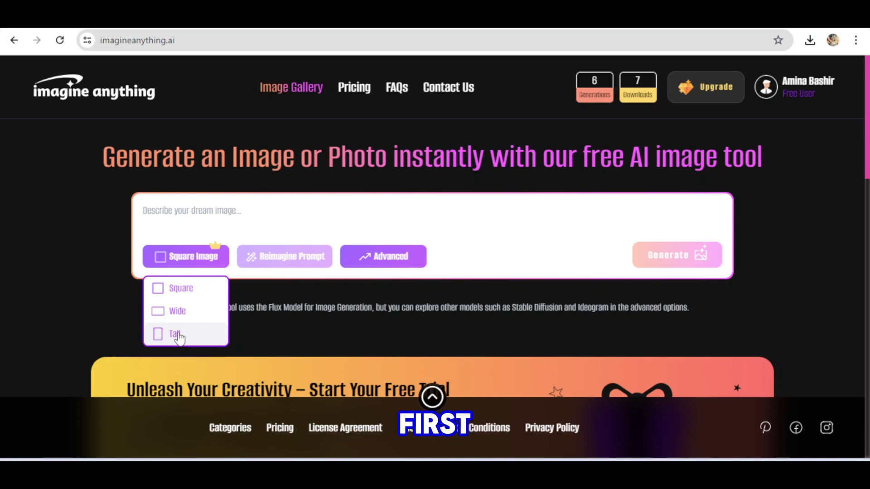
{"action": "key", "text": "alt+Tab"}
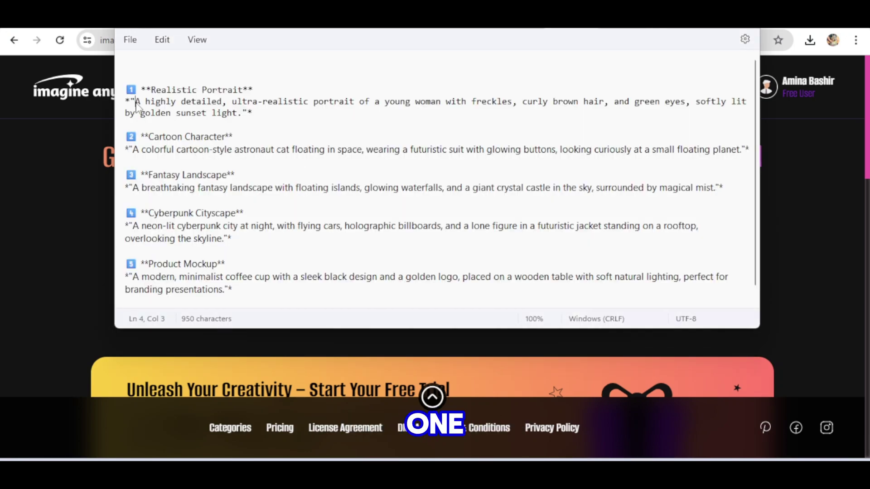
Select the Realistic Portrait prompt in Notepad, then minimise Notepad
{"action": "left_click_drag", "start_coordinate": [140, 109], "coordinate": [207, 126]}
{"action": "key", "text": "ctrl+c"}
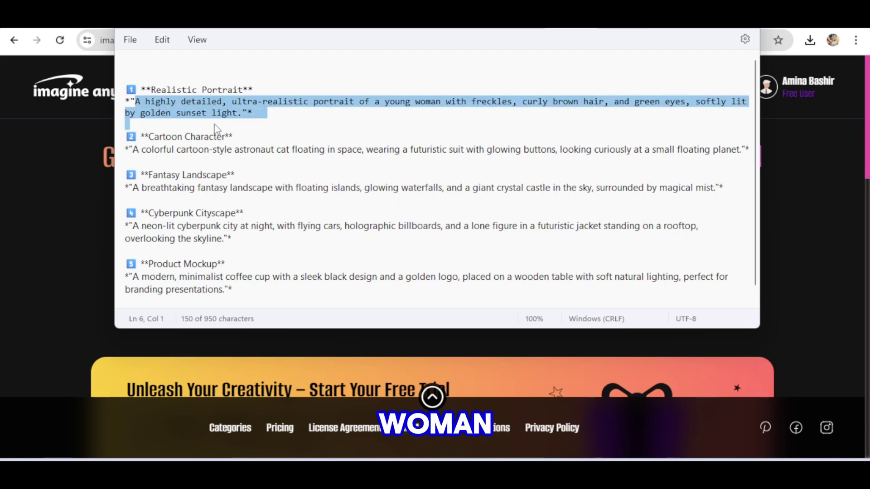
{"action": "left_click_drag", "start_coordinate": [240, 119], "coordinate": [242, 116]}
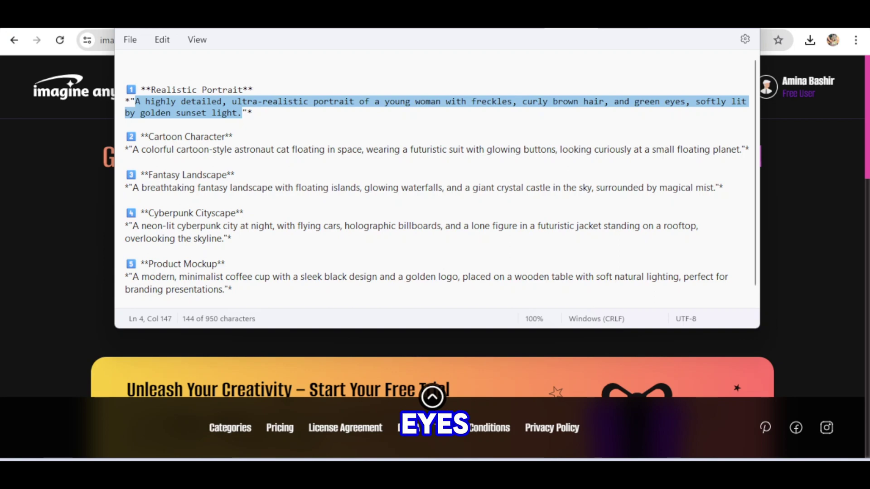
{"action": "key", "text": "super+Down"}
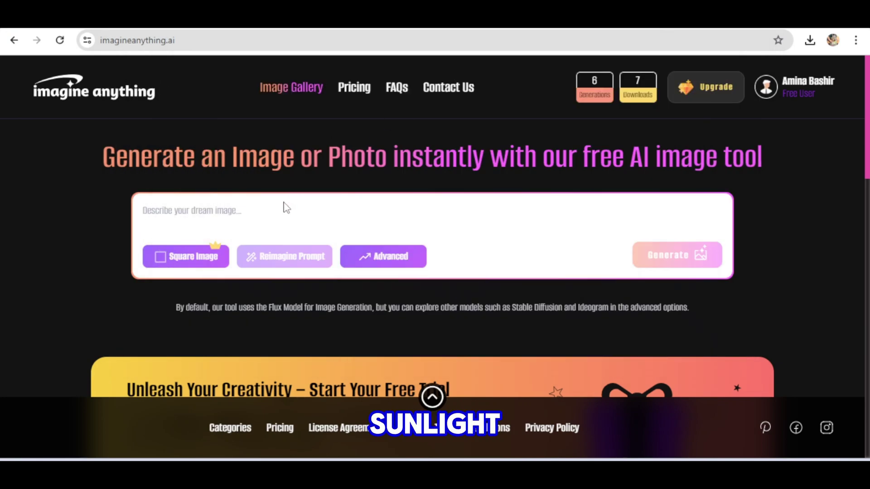
Paste the freckled young woman prompt and expand it with Reimagine Prompt
{"action": "key", "text": "ctrl+v"}
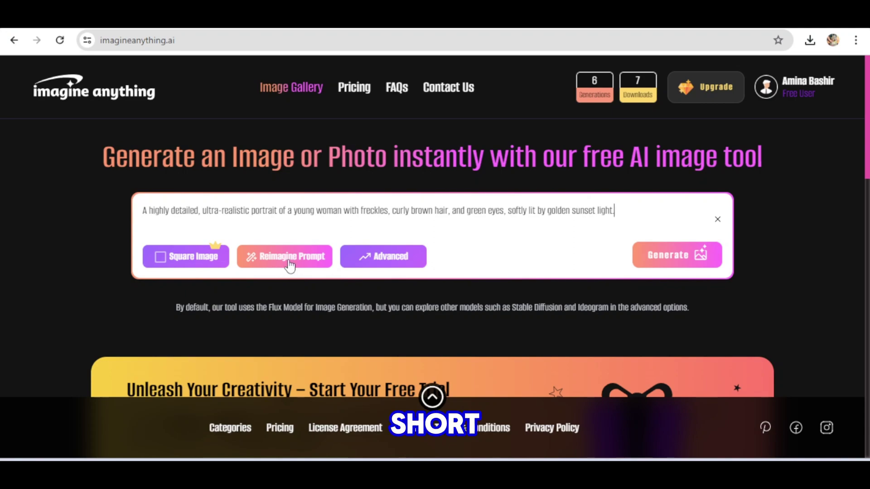
{"action": "left_click", "coordinate": [287, 265]}
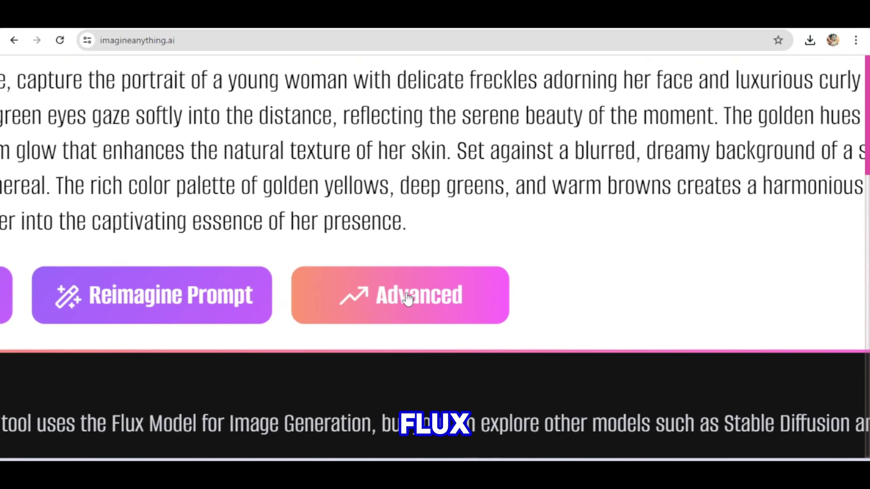
Open Advanced options, choose Stable Diffusion, and review its scale, sampler and step settings
{"action": "left_click", "coordinate": [386, 297]}
{"action": "left_click", "coordinate": [287, 346]}
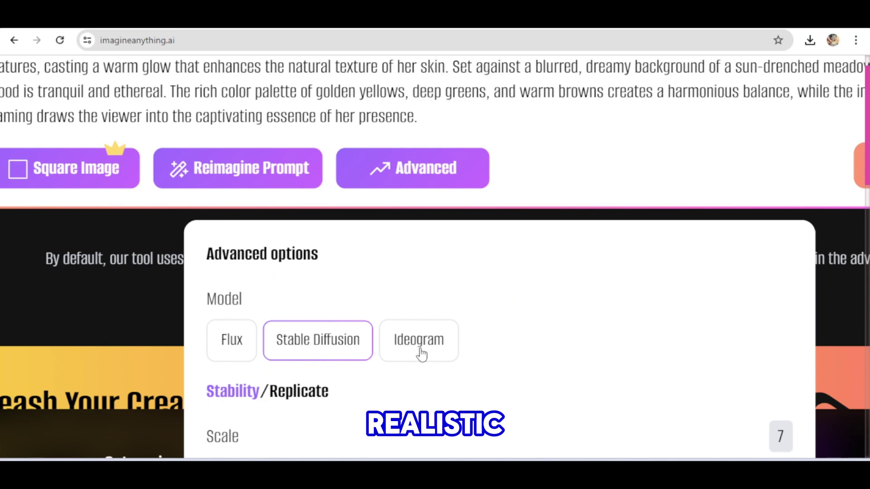
{"action": "scroll", "coordinate": [422, 355], "scroll_direction": "down", "scroll_amount": 1}
{"action": "scroll", "coordinate": [421, 355], "scroll_direction": "down", "scroll_amount": 2}
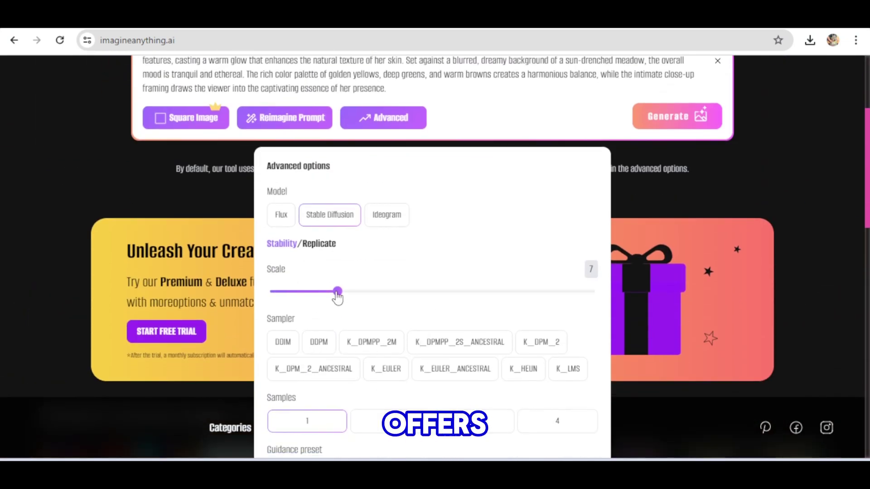
{"action": "scroll", "coordinate": [395, 330], "scroll_direction": "down", "scroll_amount": 2}
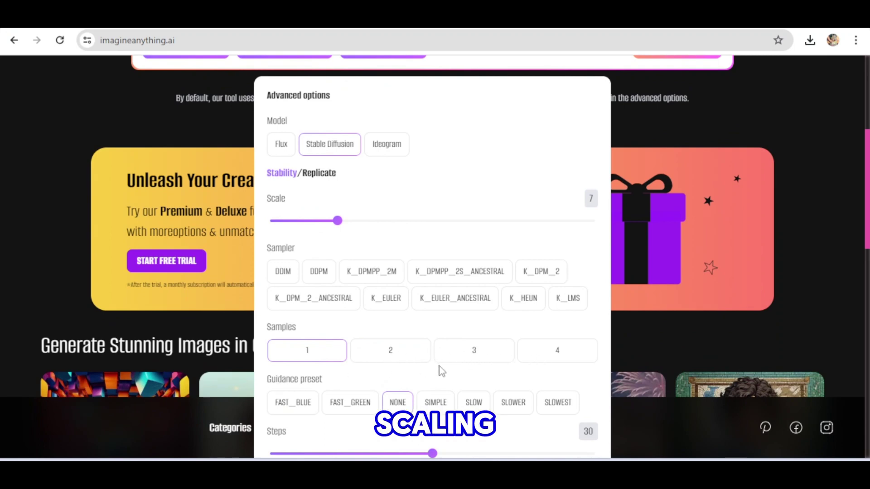
{"action": "scroll", "coordinate": [439, 369], "scroll_direction": "down", "scroll_amount": 1}
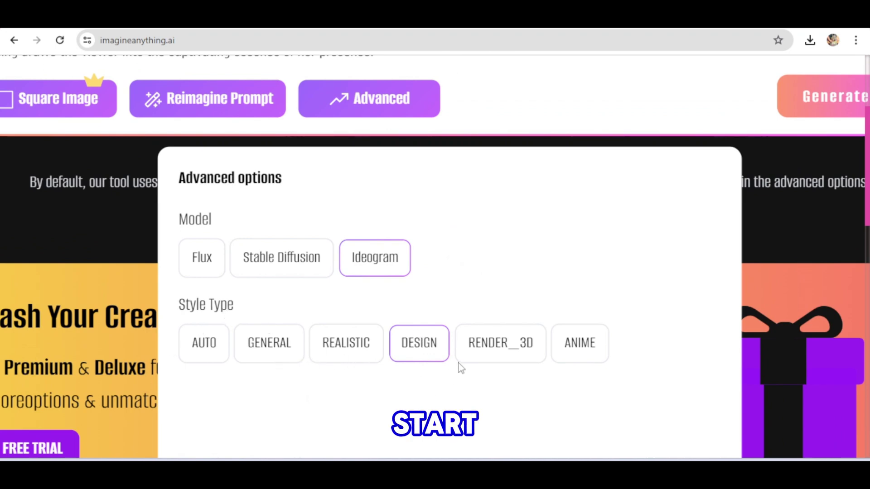
{"action": "scroll", "coordinate": [514, 367], "scroll_direction": "down", "scroll_amount": 4}
{"action": "scroll", "coordinate": [512, 366], "scroll_direction": "down", "scroll_amount": 1}
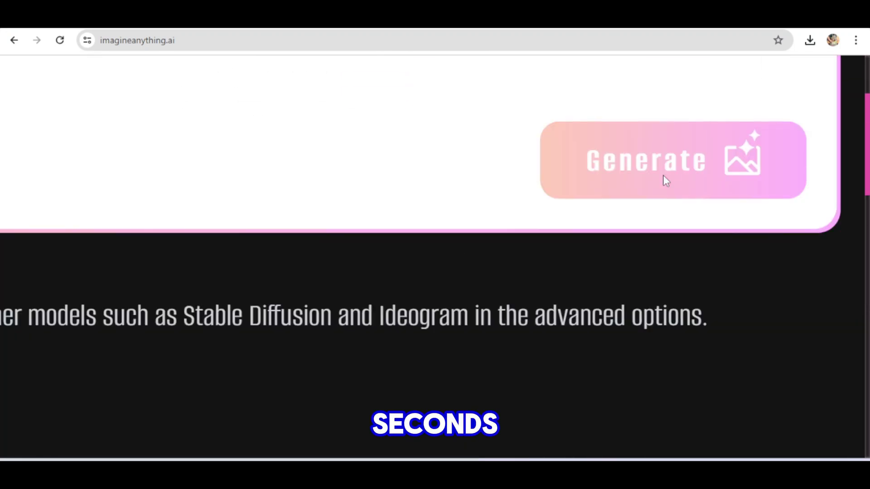
Generate the portrait with Flux, open its FLUX 1.1 Pro detail page, and check the prompt notes
{"action": "left_click", "coordinate": [664, 179]}
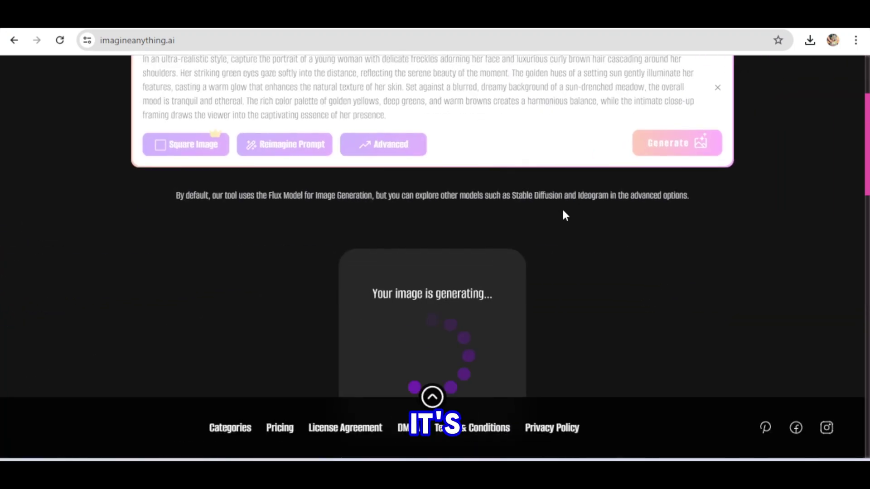
{"action": "scroll", "coordinate": [540, 279], "scroll_direction": "down", "scroll_amount": 2}
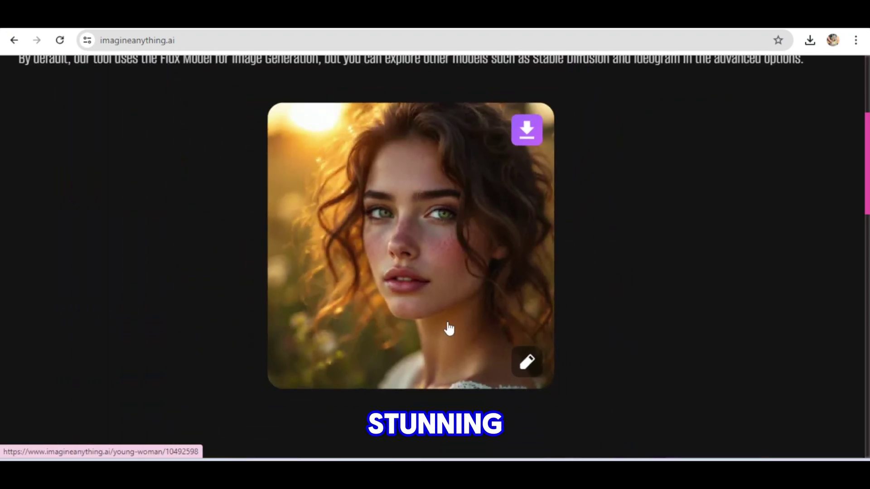
{"action": "left_click", "coordinate": [394, 140]}
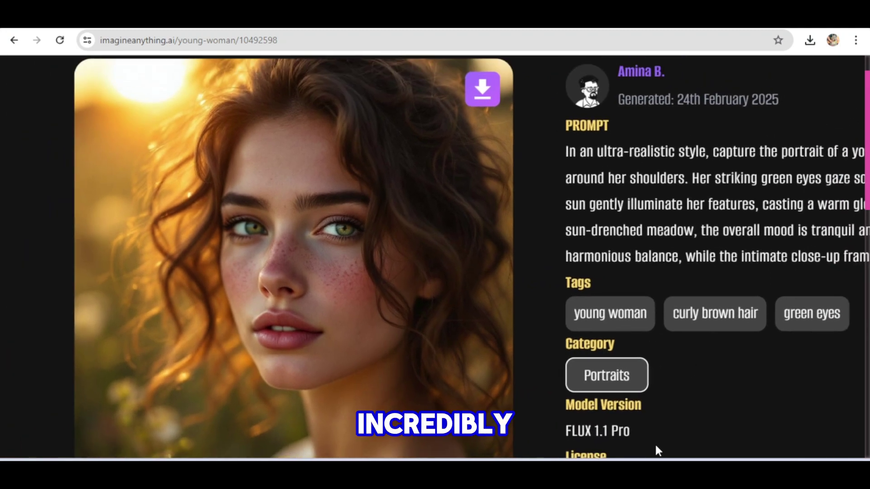
{"action": "key", "text": "alt+Tab"}
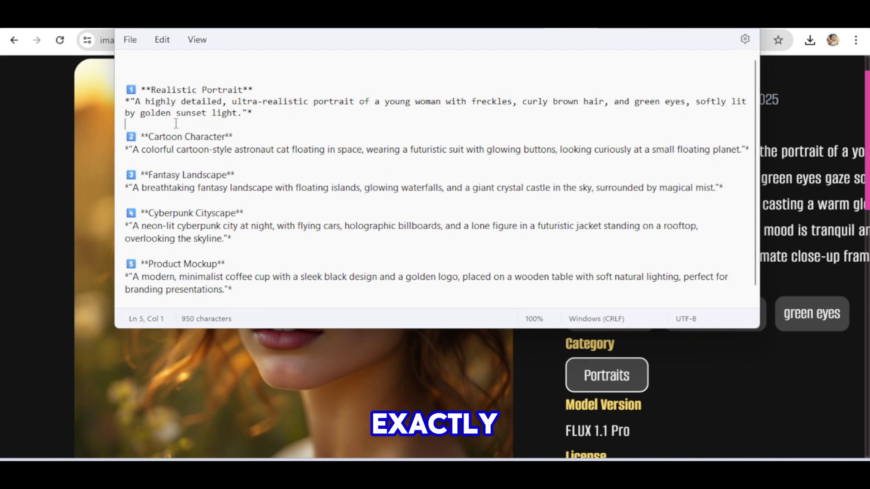
{"action": "key", "text": "alt+Tab"}
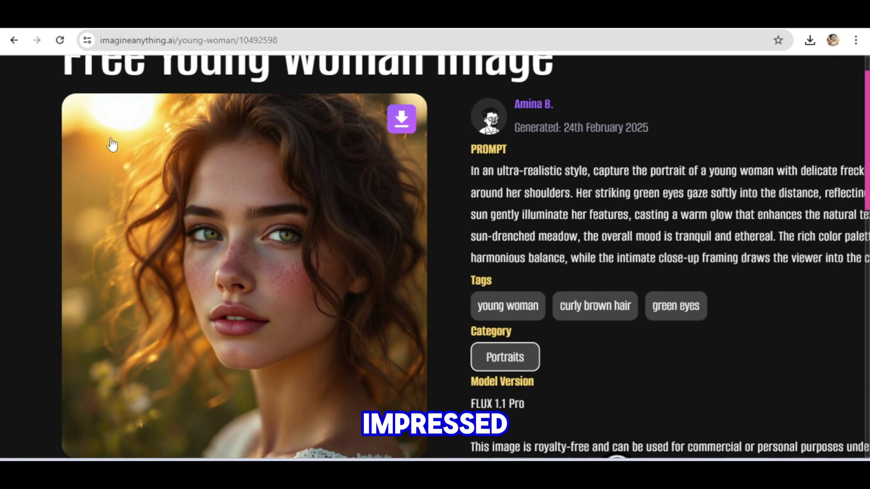
Generate the freckled portrait with Stable Diffusion and view the SDXL 1.0 result
{"action": "scroll", "coordinate": [210, 284], "scroll_direction": "up", "scroll_amount": 3}
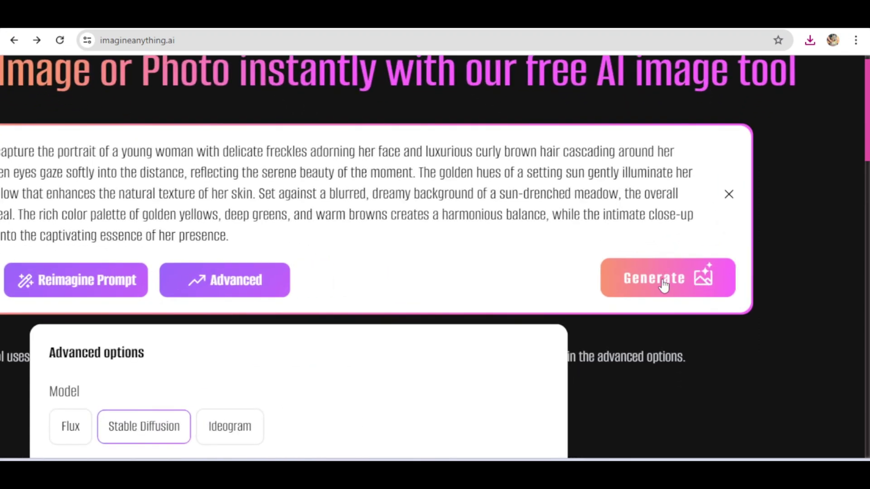
{"action": "left_click", "coordinate": [674, 282]}
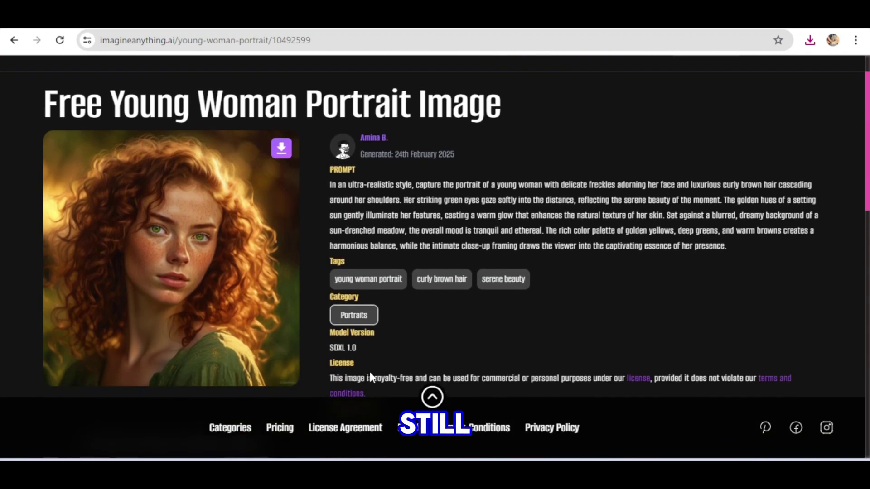
{"action": "scroll", "coordinate": [351, 363], "scroll_direction": "down", "scroll_amount": 1}
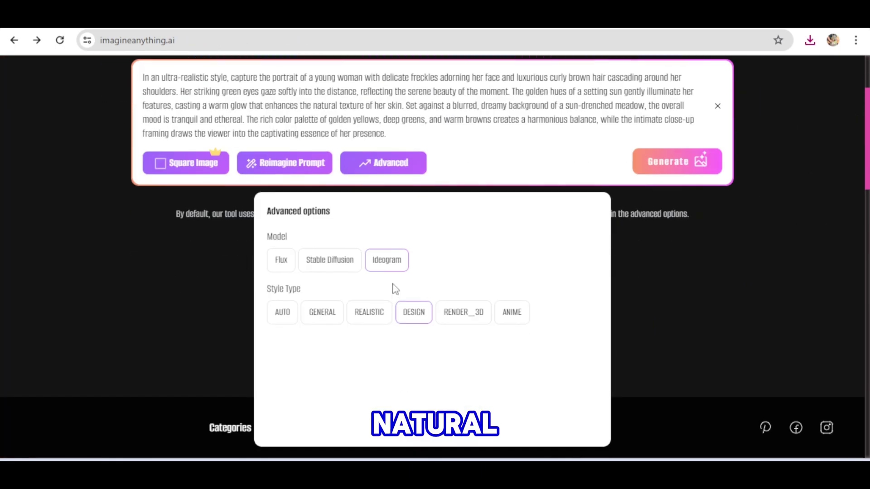
{"action": "scroll", "coordinate": [394, 289], "scroll_direction": "down", "scroll_amount": 1}
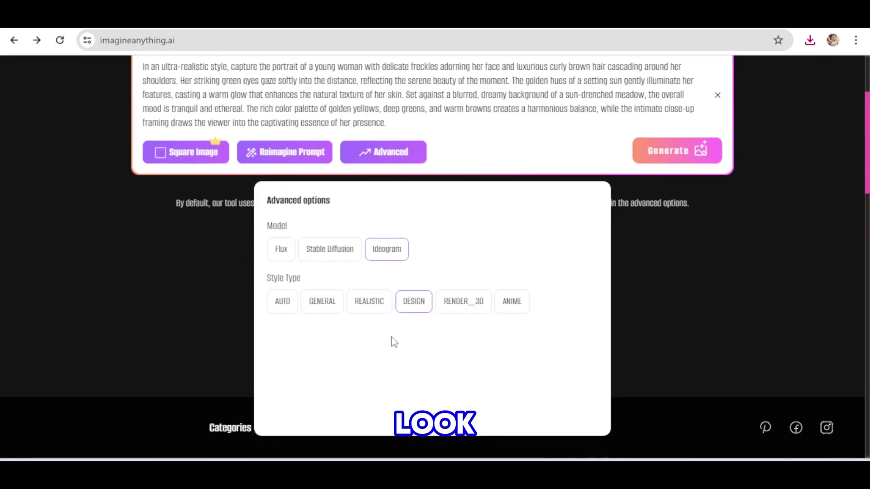
Set Ideogram's style type to Realistic and generate the freckled portrait
{"action": "left_click", "coordinate": [367, 311]}
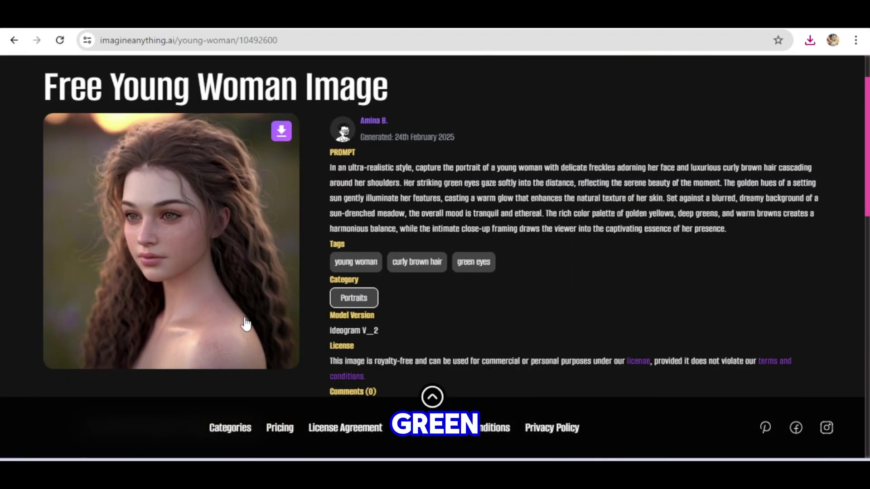
{"action": "scroll", "coordinate": [245, 324], "scroll_direction": "up", "scroll_amount": 1}
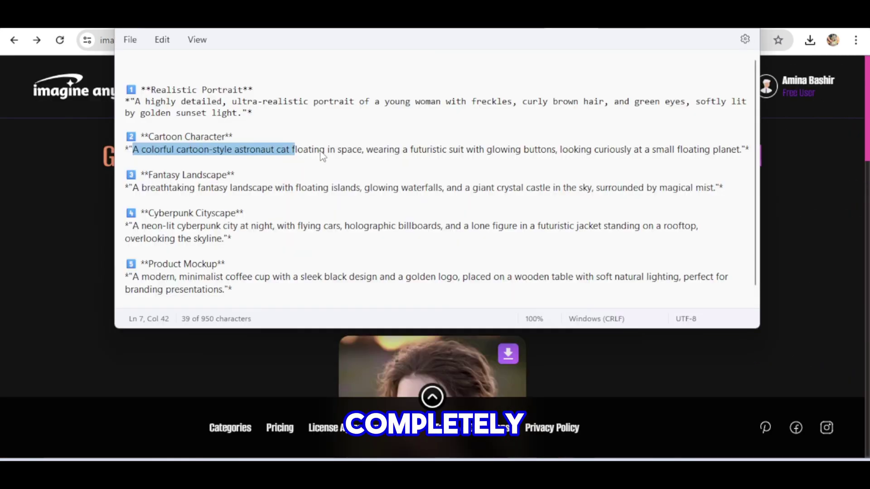
Generate the cartoon astronaut cat floating in space and inspect the image
{"action": "left_click_drag", "start_coordinate": [322, 157], "coordinate": [744, 159]}
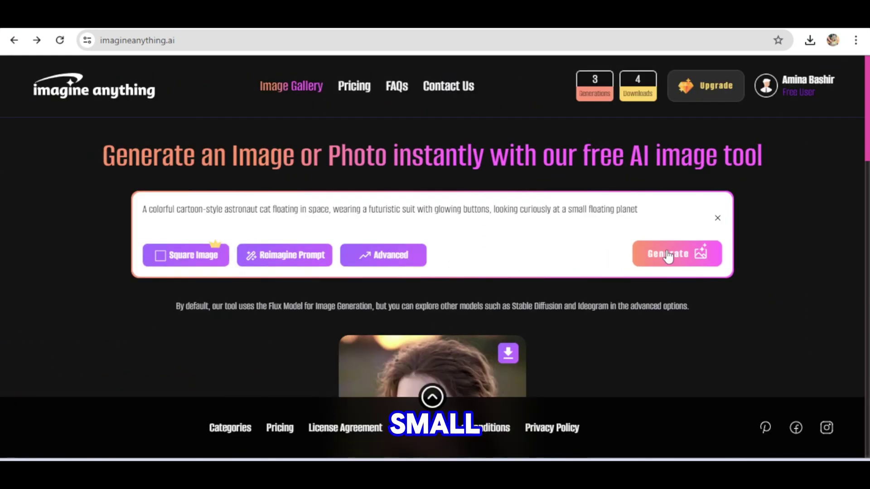
{"action": "left_click", "coordinate": [668, 255]}
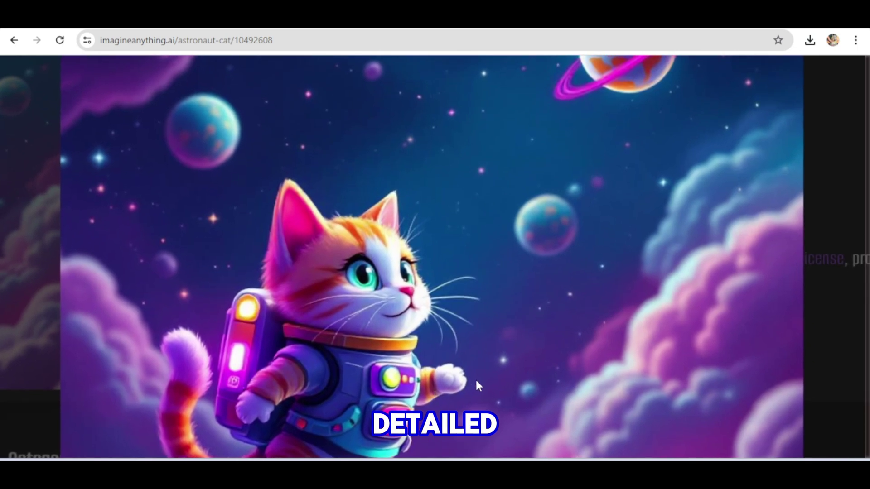
{"action": "scroll", "coordinate": [335, 412], "scroll_direction": "down", "scroll_amount": 1}
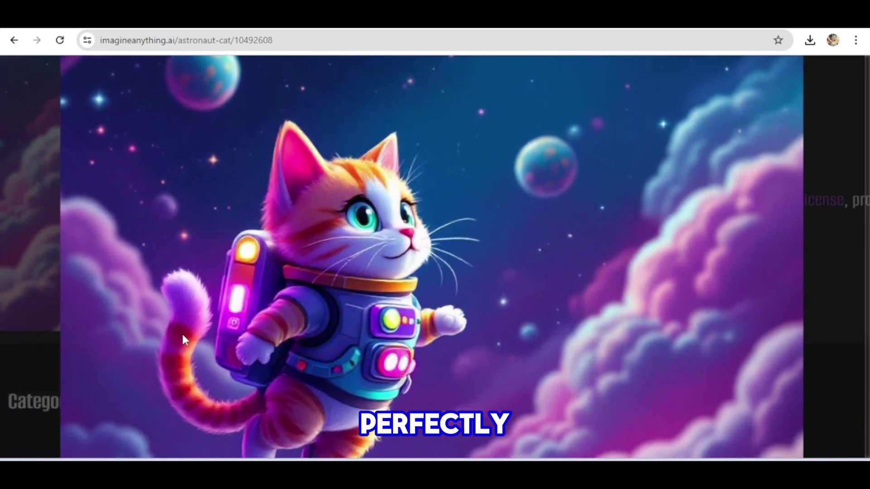
{"action": "scroll", "coordinate": [349, 241], "scroll_direction": "up", "scroll_amount": 1}
{"action": "right_click", "coordinate": [411, 264]}
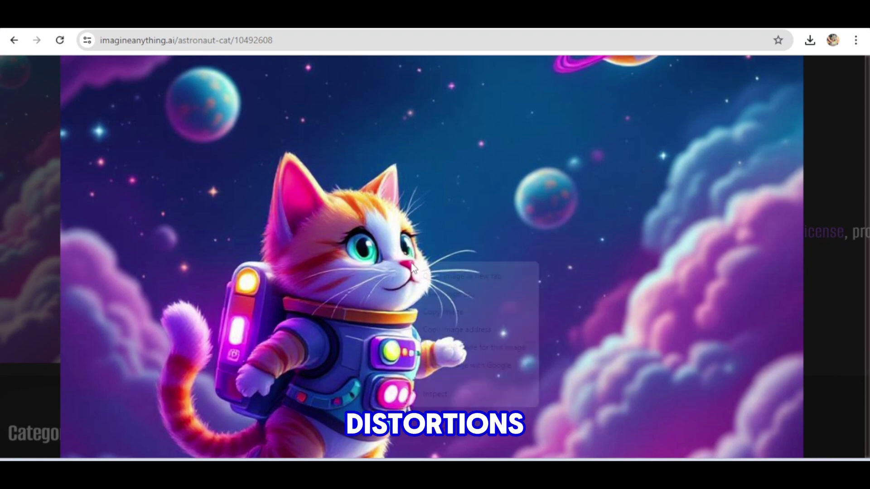
{"action": "left_click", "coordinate": [387, 282]}
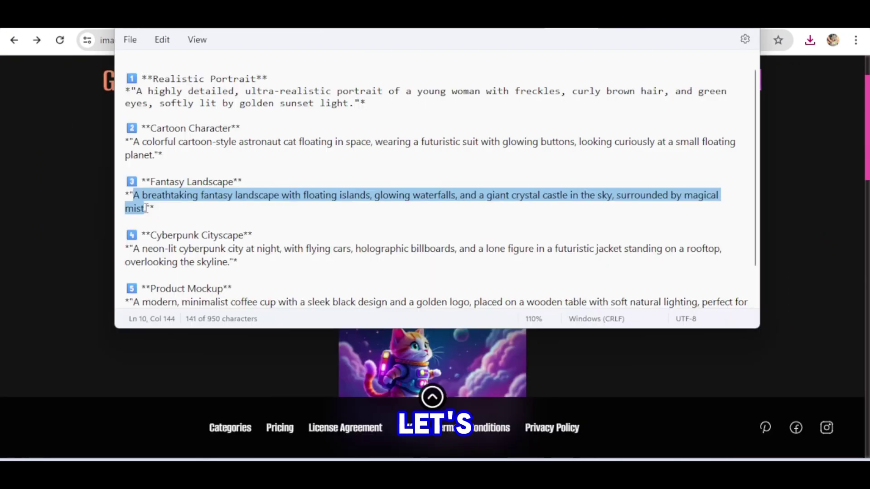
Paste the floating-islands, glowing-waterfalls, crystal-castle prompt and generate the fantasy landscape
{"action": "left_click", "coordinate": [260, 153]}
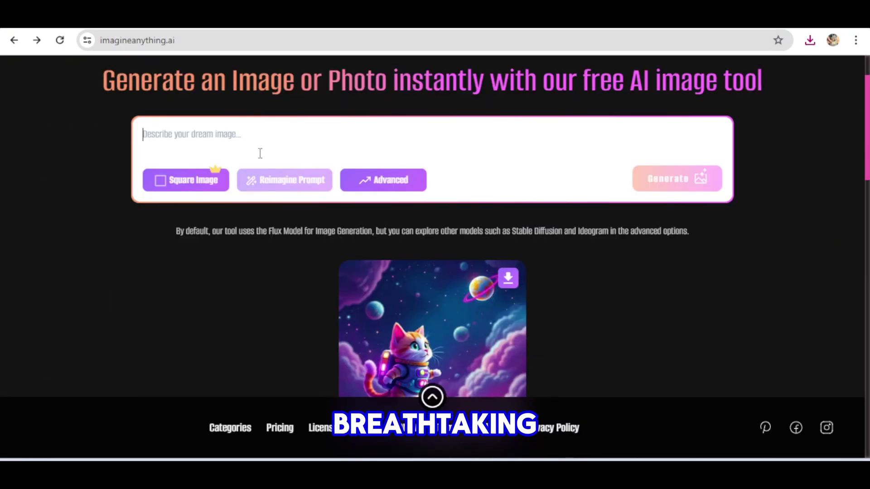
{"action": "type", "text": "A breathtaking fantasy landscape with floating islands, glowing waterfalls, and a giant crystal castle in the sky, surrounded by magical mist"}
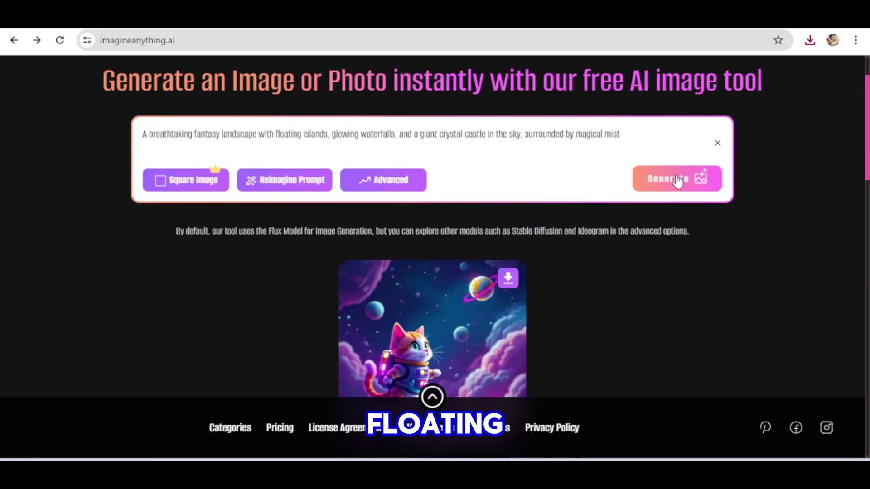
{"action": "left_click", "coordinate": [677, 182]}
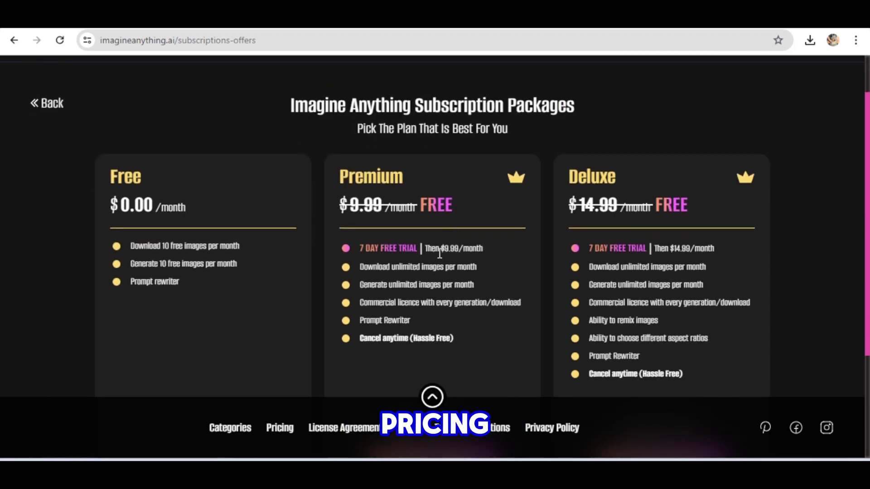
Scroll the Subscription Packages page to view Free, Premium and Deluxe plans
{"action": "scroll", "coordinate": [545, 297], "scroll_direction": "up", "scroll_amount": 2}
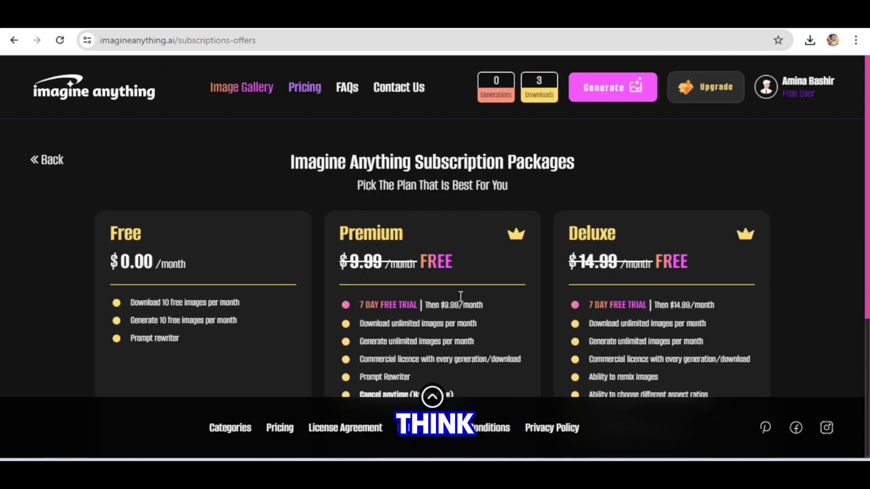